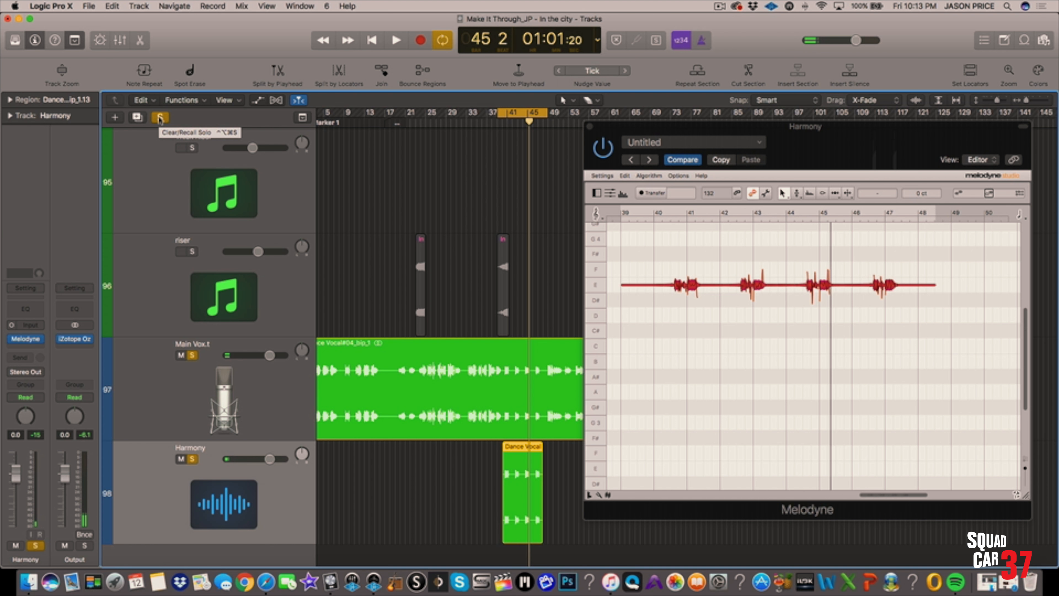
# Clear all track solos and play back the Harmony region together with the full mix
pyautogui.click(159, 118)
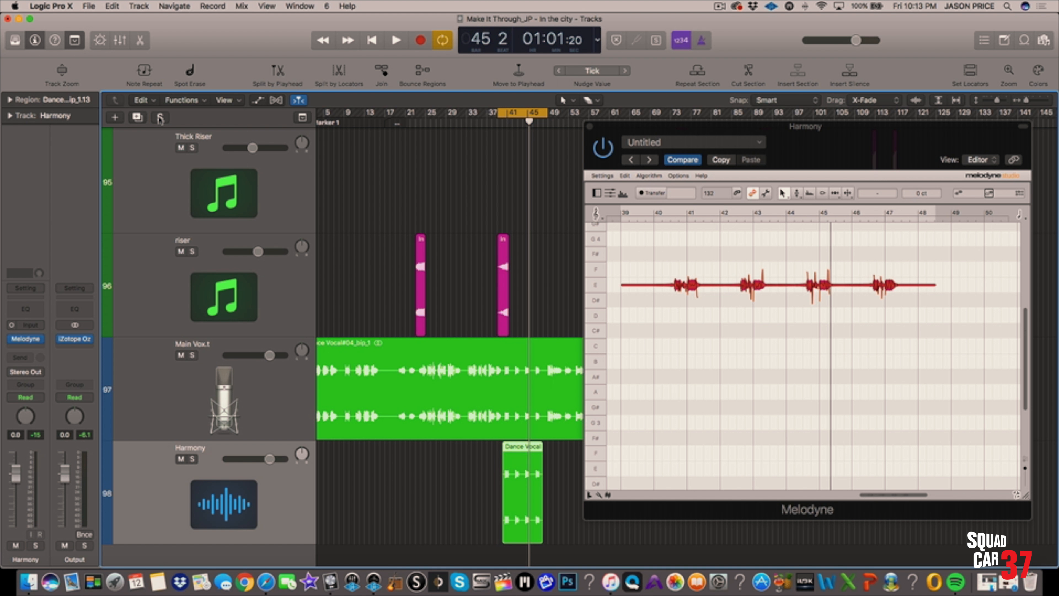
pyautogui.press('space')
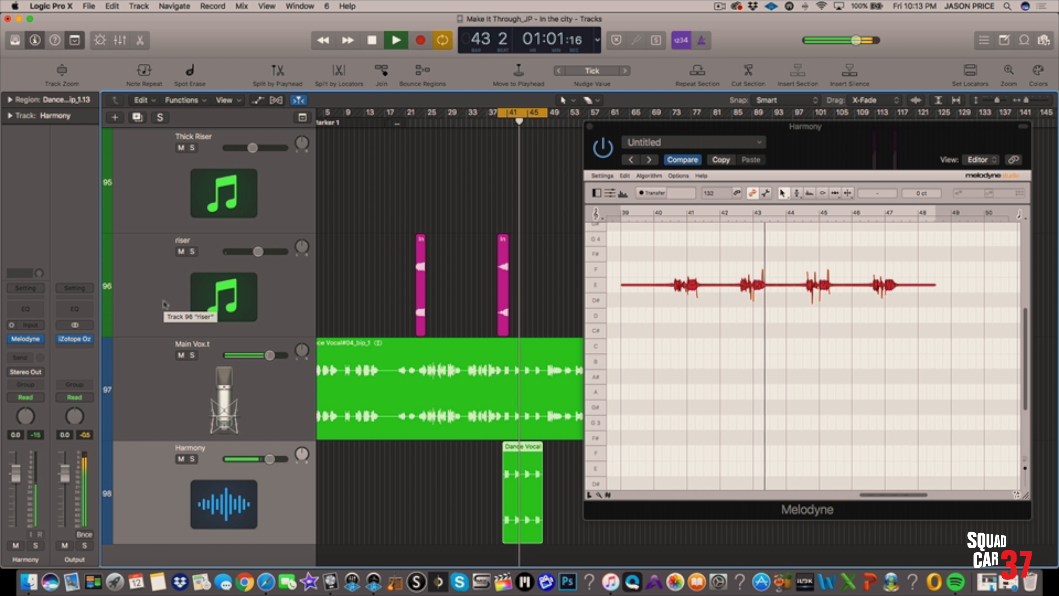
pyautogui.press('space')
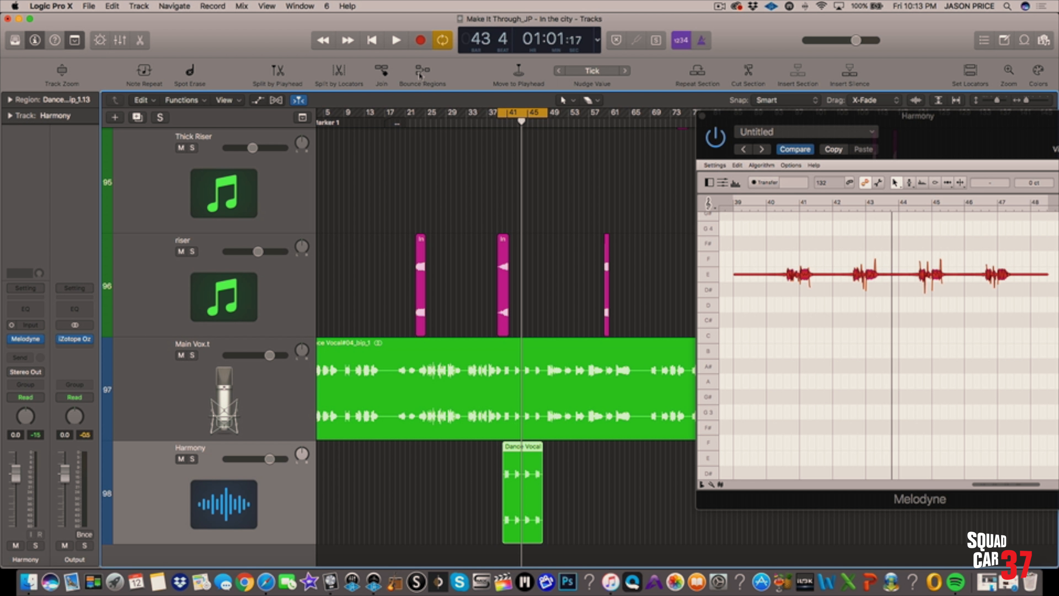
# Bounce the Harmony region in place to a new track named Dance Vocal#04_bip_1_bip, muting the source region
pyautogui.click(422, 71)
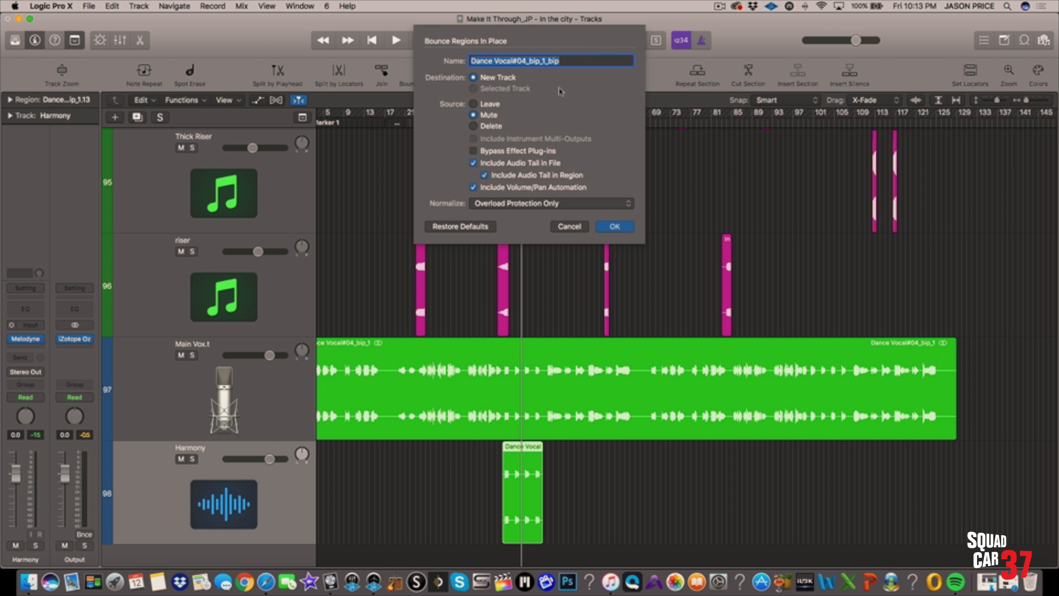
pyautogui.click(615, 226)
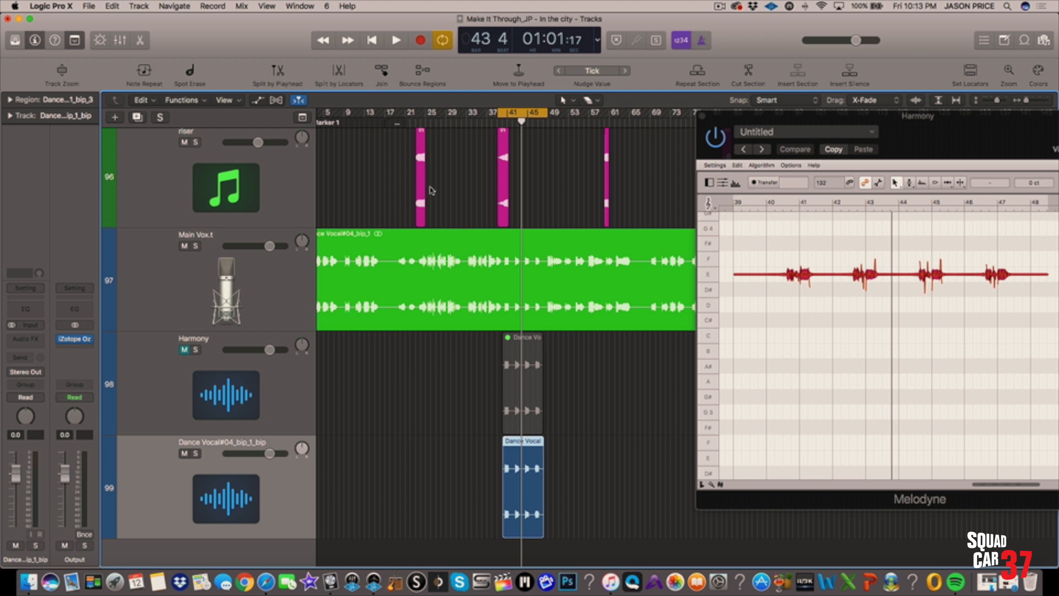
# Audition the bounced harmony track in solo, and play it together with the soloed Main Vox.t track
pyautogui.press('s')
pyautogui.press('space')
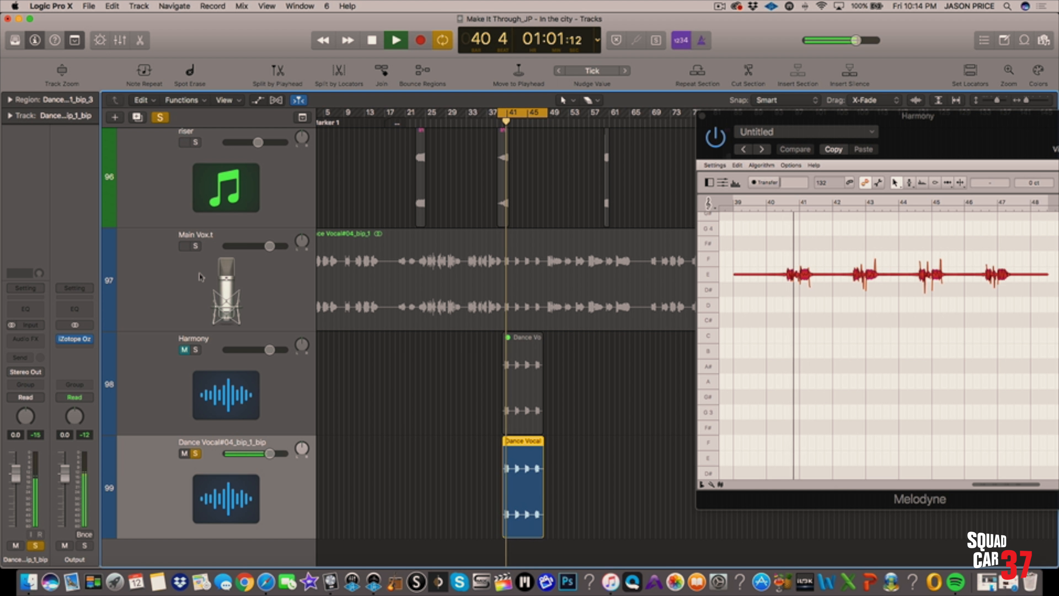
pyautogui.press('space')
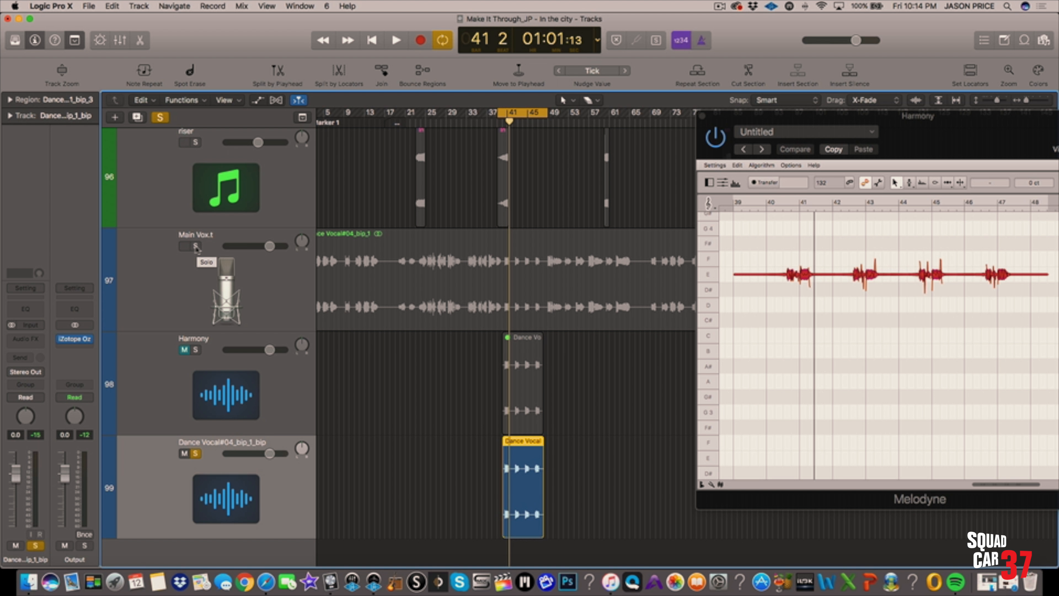
pyautogui.click(195, 247)
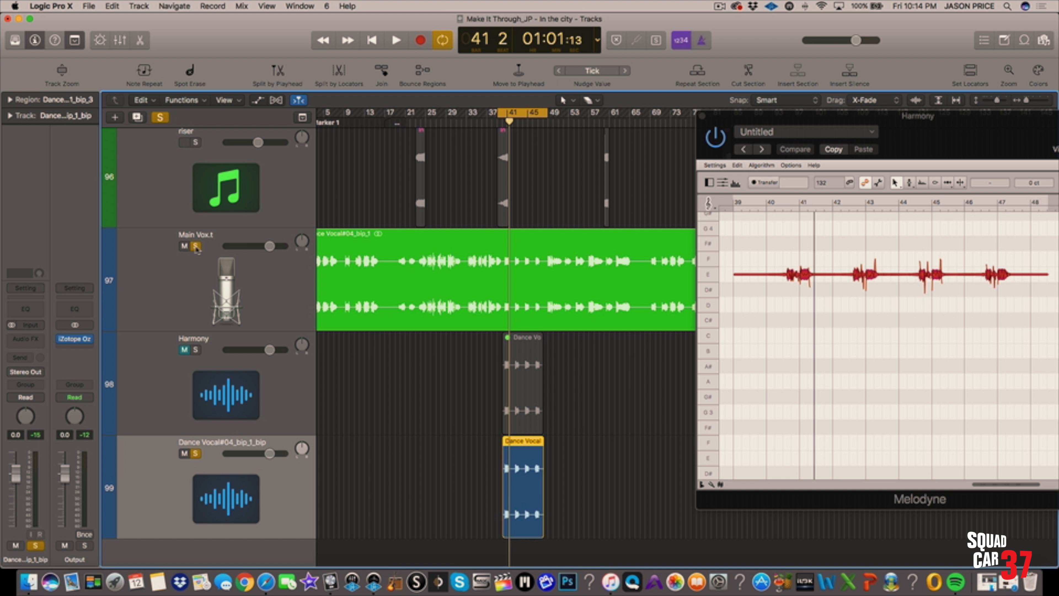
pyautogui.press('space')
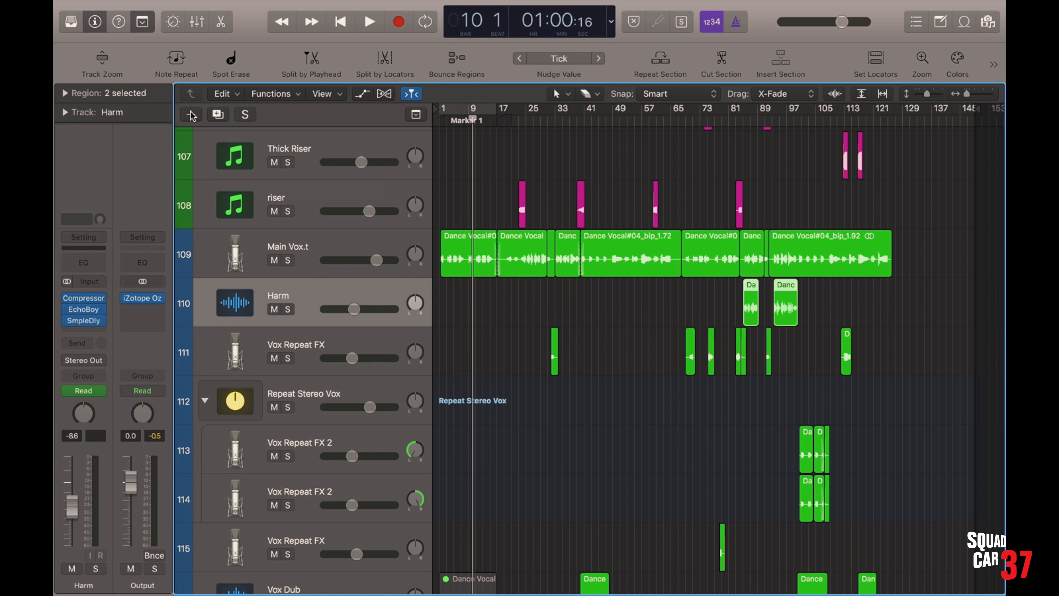
# Create a new audio track named Harm Tune below Main Vox.t and insert the Melodyne plug-in on it
pyautogui.click(191, 114)
pyautogui.press('Return')
pyautogui.click(84, 318)
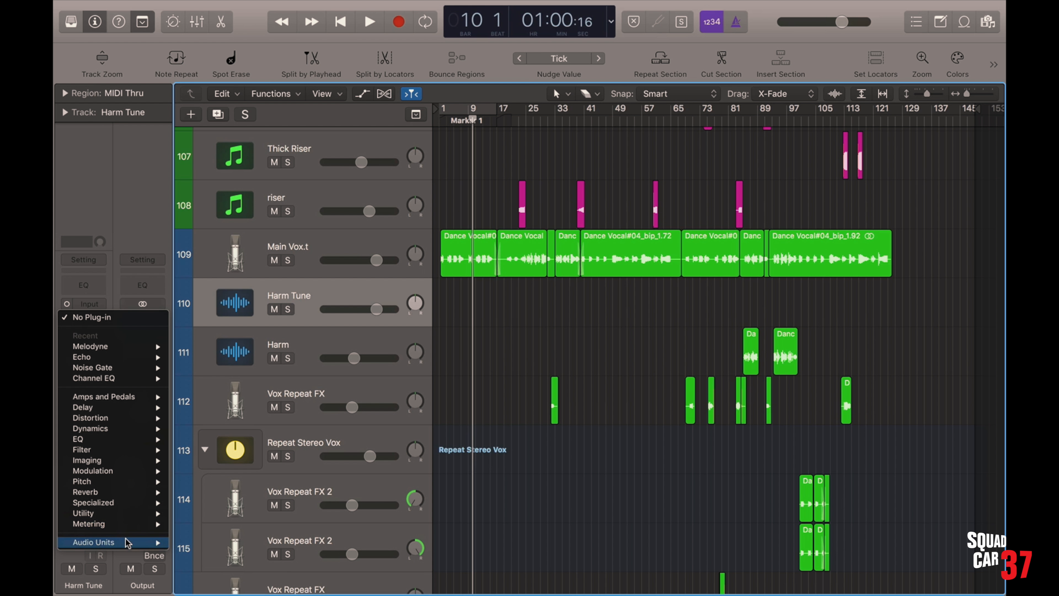
pyautogui.moveTo(129, 542)
pyautogui.moveTo(202, 499)
pyautogui.moveTo(319, 499)
pyautogui.click(392, 500)
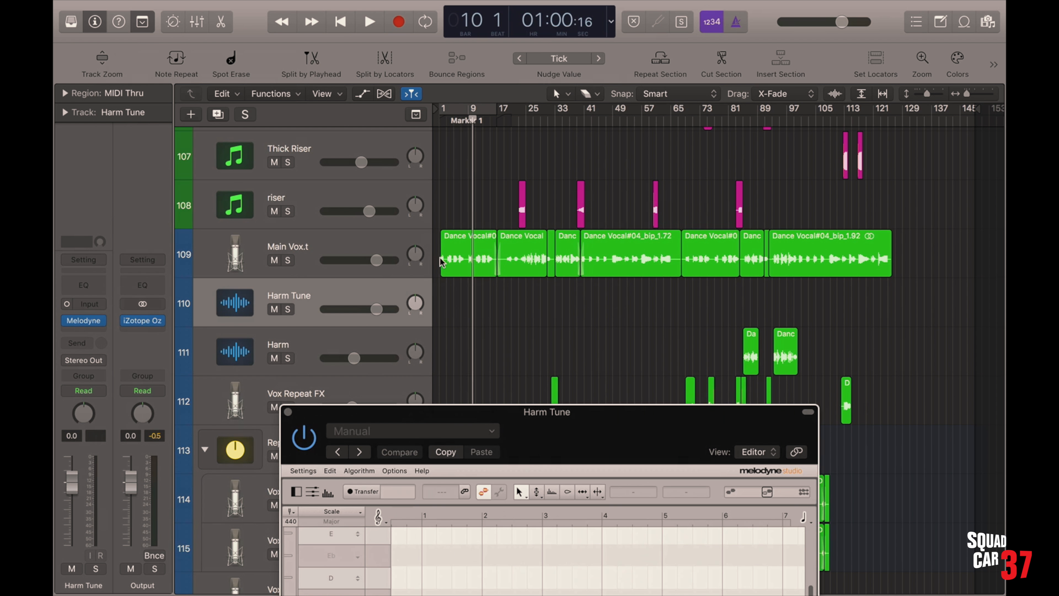
# Copy the first Main Vox.t region to the Harm Tune track at the same position
pyautogui.moveTo(454, 267); pyautogui.dragTo(455, 291)
pyautogui.click(558, 199)
pyautogui.moveTo(478, 417); pyautogui.dragTo(734, 56)
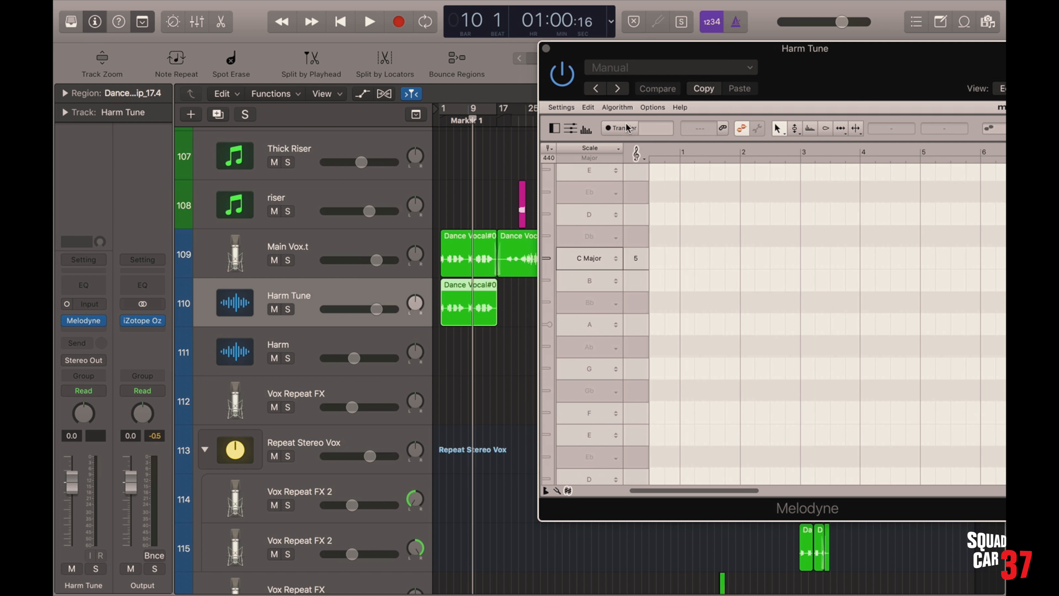
# Transfer the Harm Tune region into Melodyne by playing it from bar 1 to the region's end
pyautogui.moveTo(472, 120); pyautogui.dragTo(437, 119)
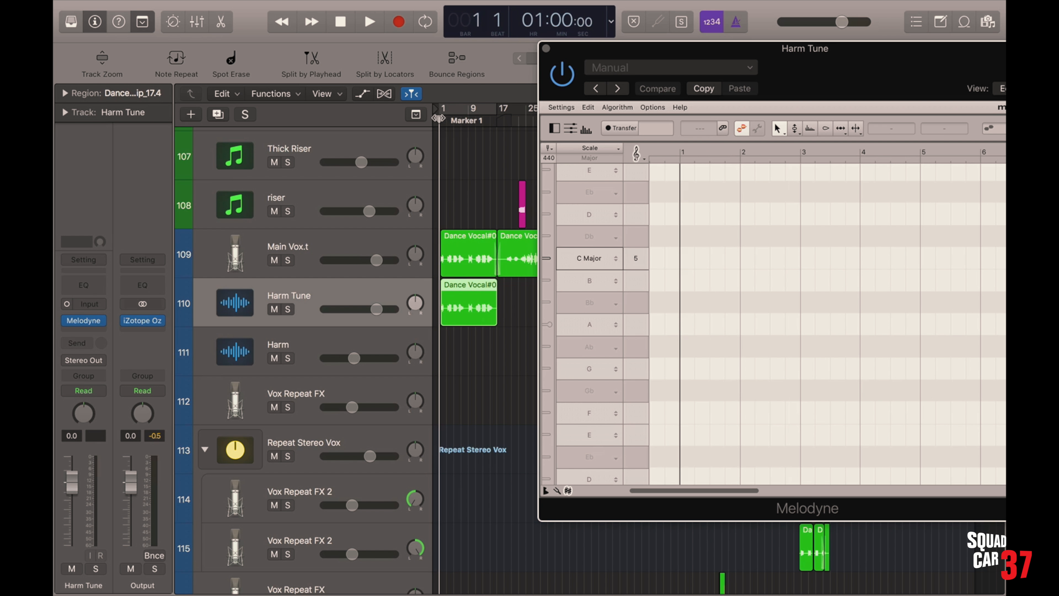
pyautogui.click(628, 128)
pyautogui.press('space')
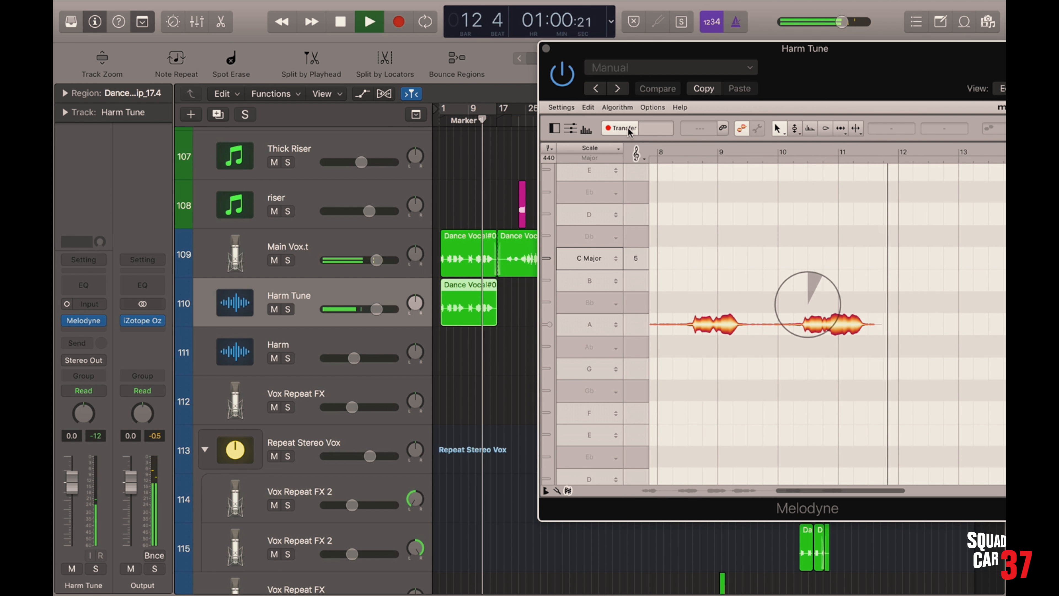
pyautogui.press('space')
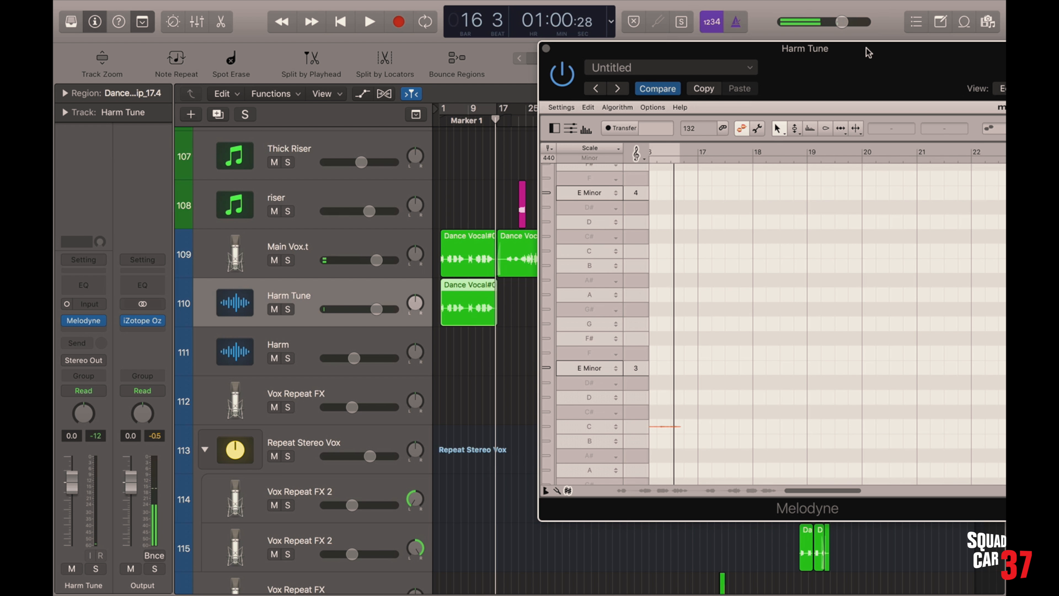
# Activate Melodyne's main selection tool and set the scale of the Harm Tune editor to C Major
pyautogui.moveTo(867, 49); pyautogui.dragTo(682, 44)
pyautogui.moveTo(681, 44); pyautogui.dragTo(646, 28)
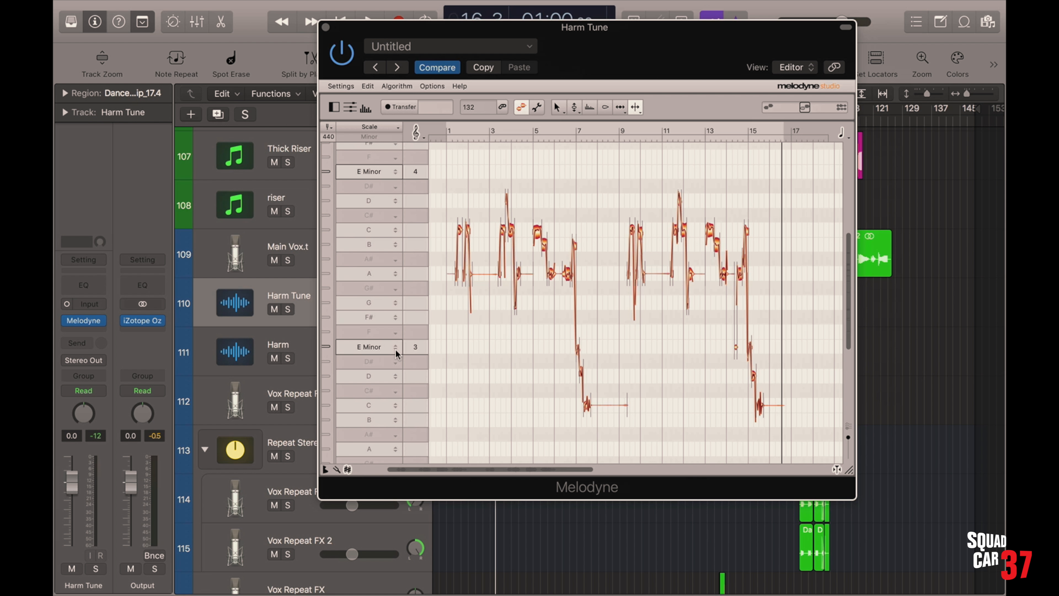
pyautogui.click(558, 108)
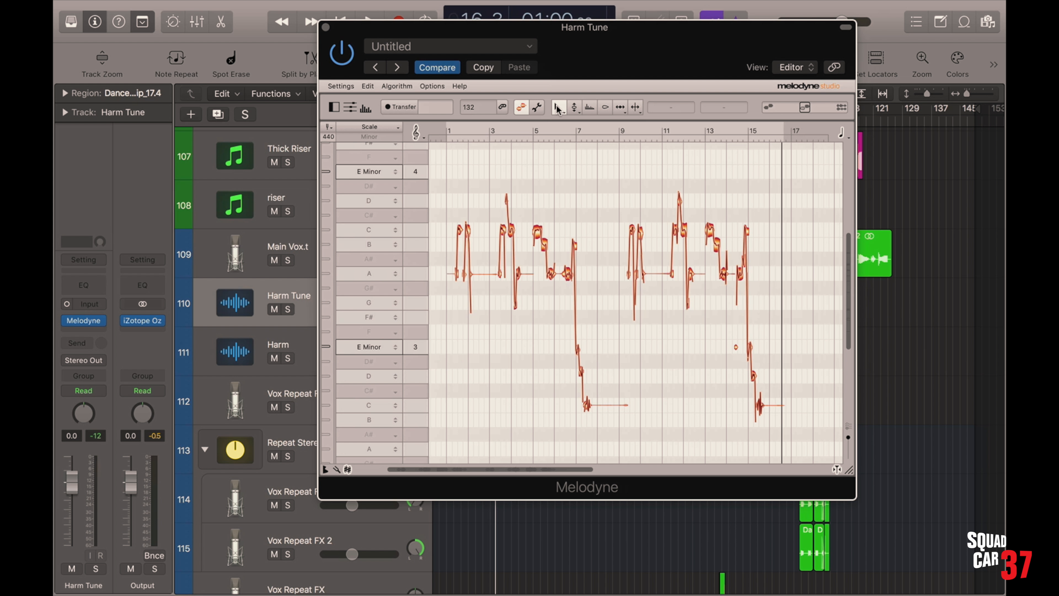
pyautogui.click(374, 228)
pyautogui.click(366, 253)
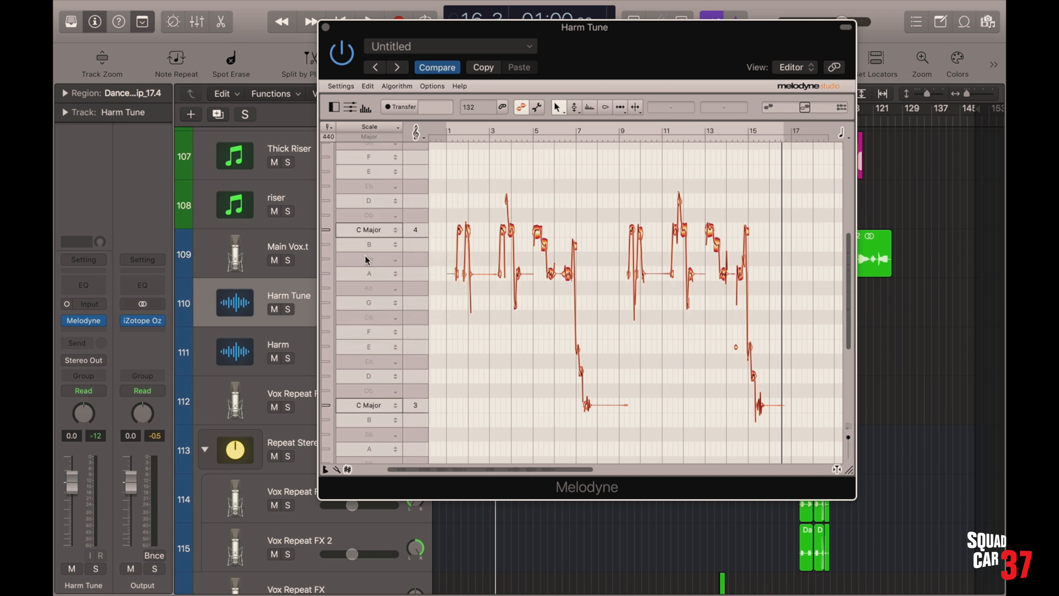
# Select all Harm Tune notes, set the pitch grid to Scale Snap, and raise them a third so C notes land on E
pyautogui.moveTo(444, 162); pyautogui.dragTo(807, 443)
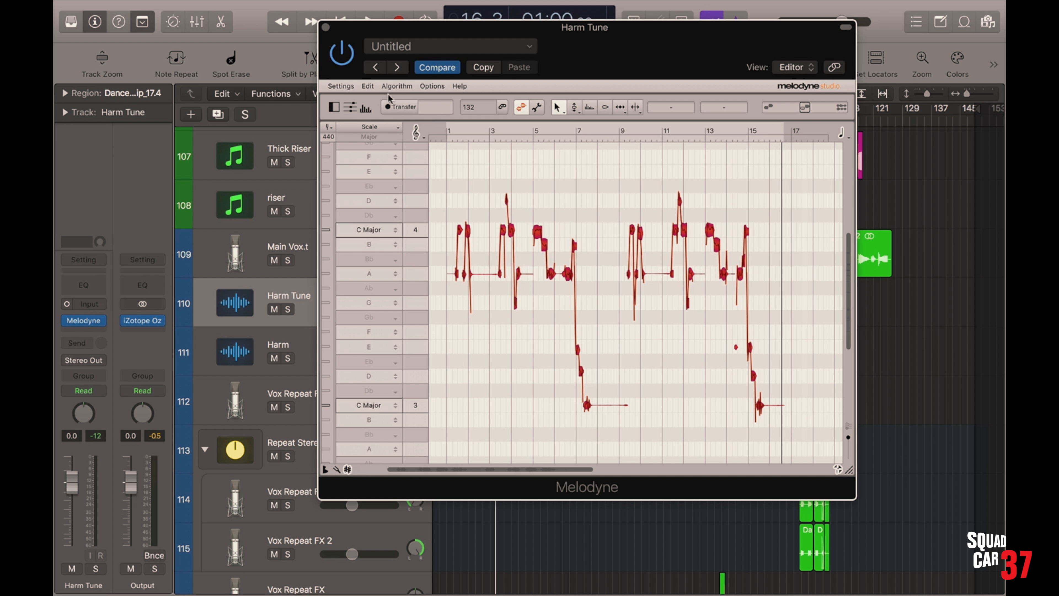
pyautogui.click(432, 85)
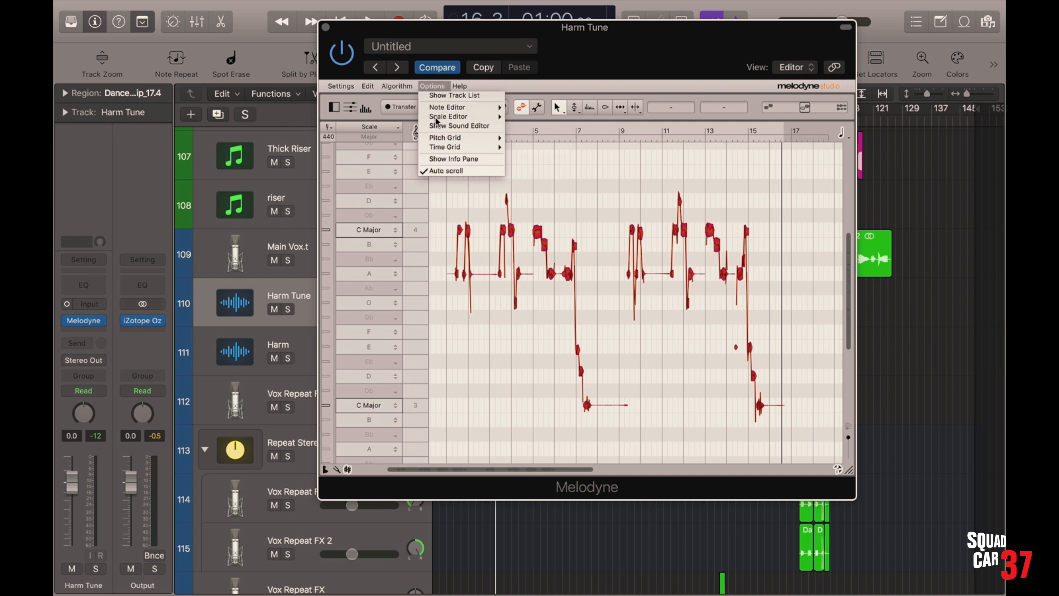
pyautogui.moveTo(479, 138)
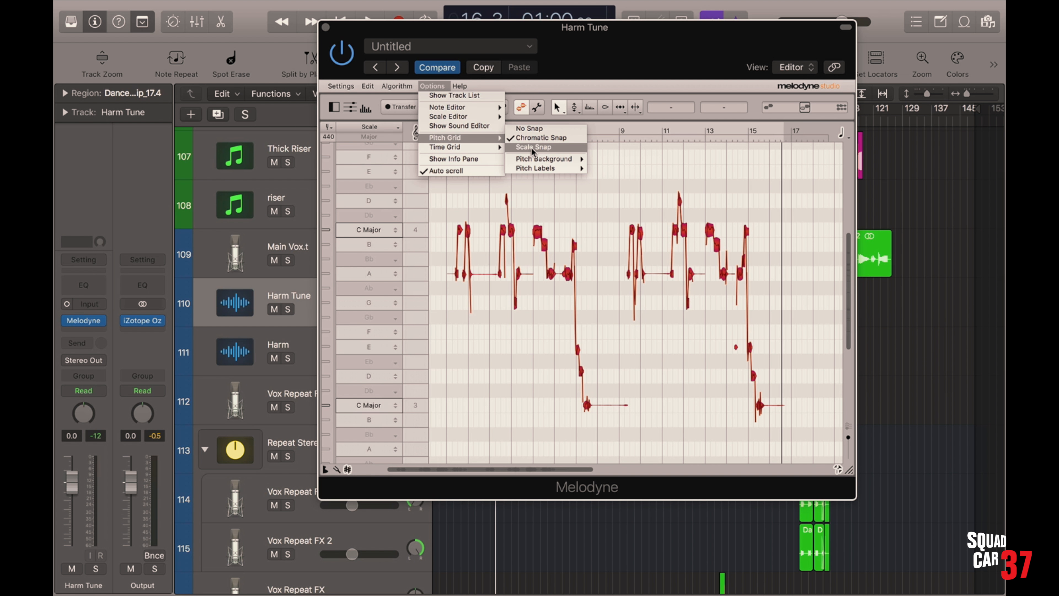
pyautogui.click(532, 148)
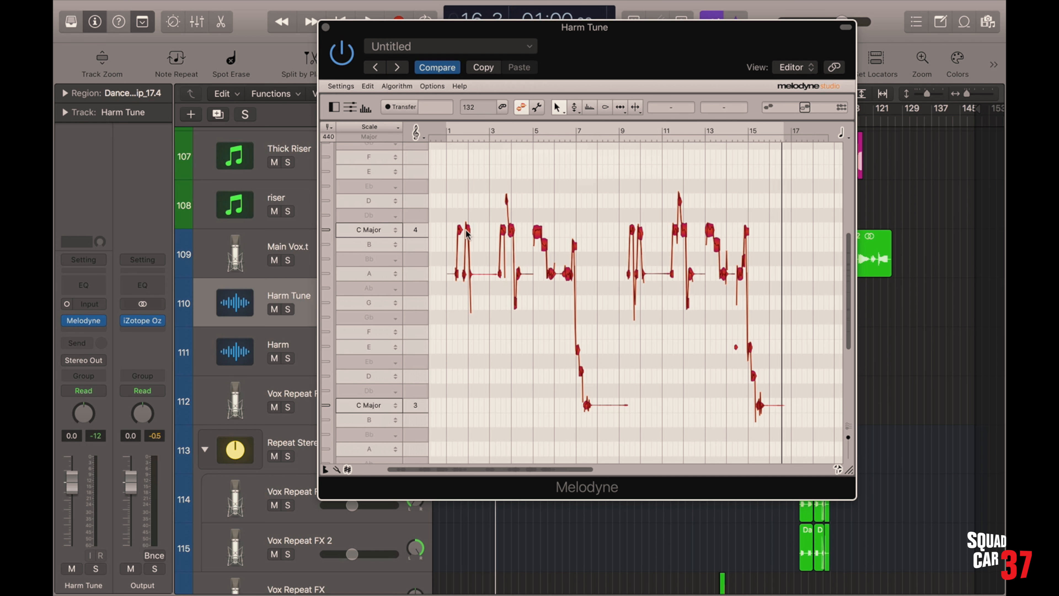
pyautogui.moveTo(466, 229); pyautogui.dragTo(461, 177)
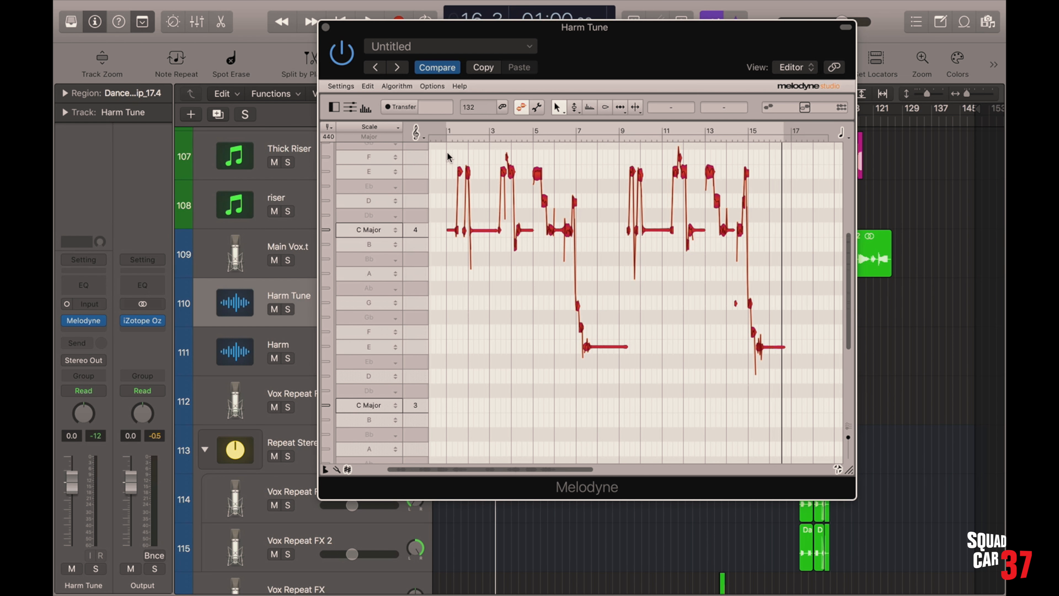
# Play the song from the start to hear the raised harmony with the full mix
pyautogui.moveTo(480, 29); pyautogui.dragTo(663, 50)
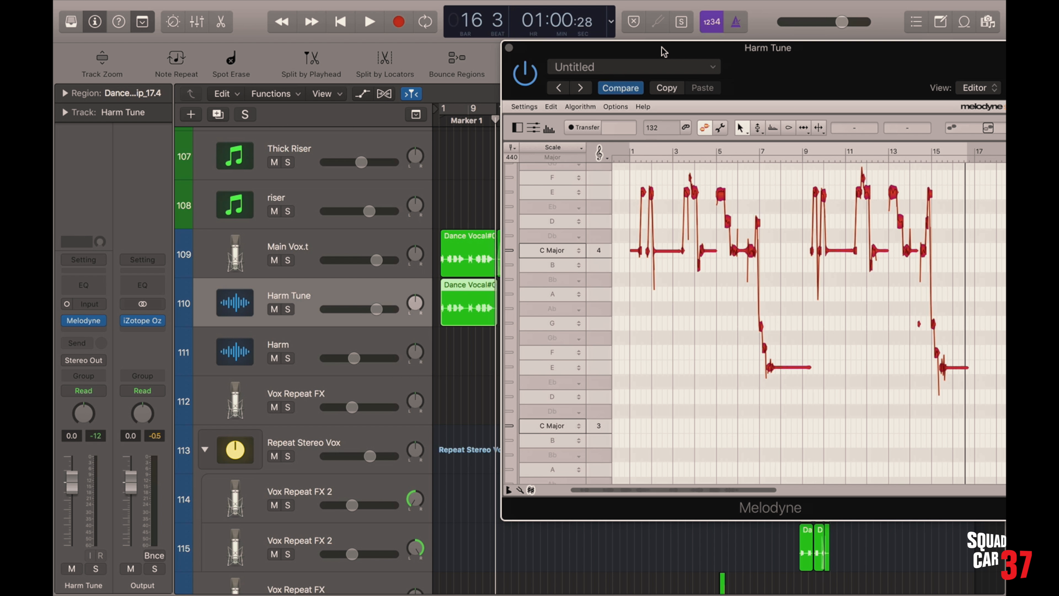
pyautogui.press('space')
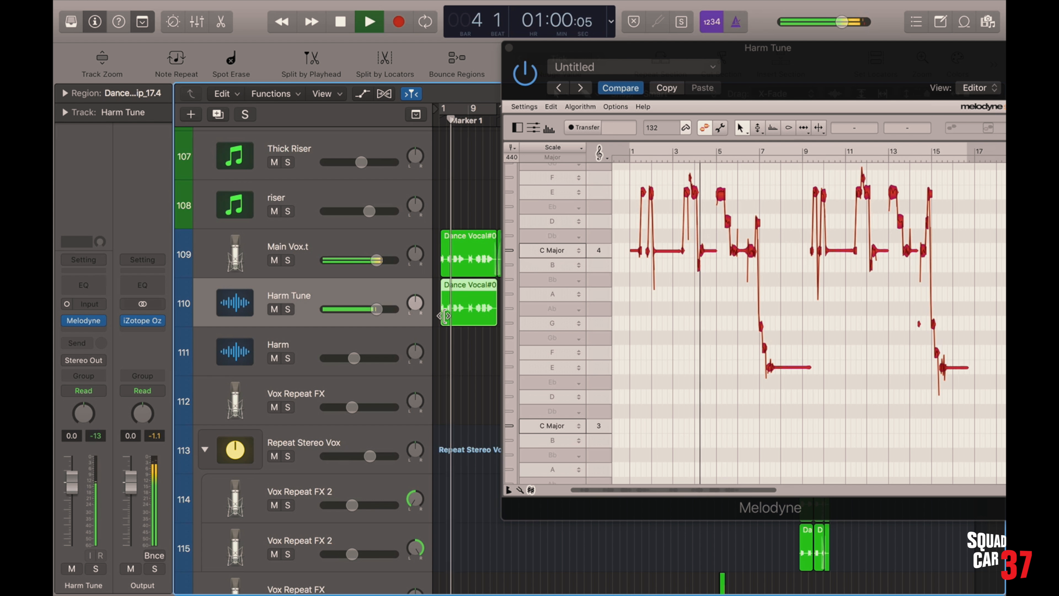
pyautogui.press('space')
# Audition Harm Tune and Main Vox.t soloed together, and clear the solos during playback to hear the full mix
pyautogui.press('s')
pyautogui.click(301, 245)
pyautogui.press('s')
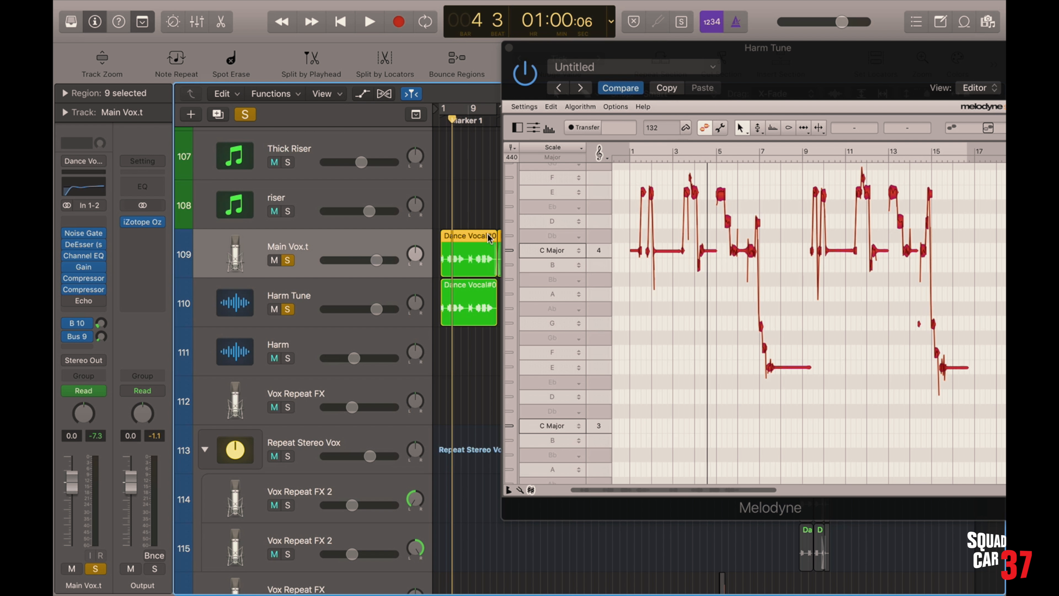
pyautogui.press('space')
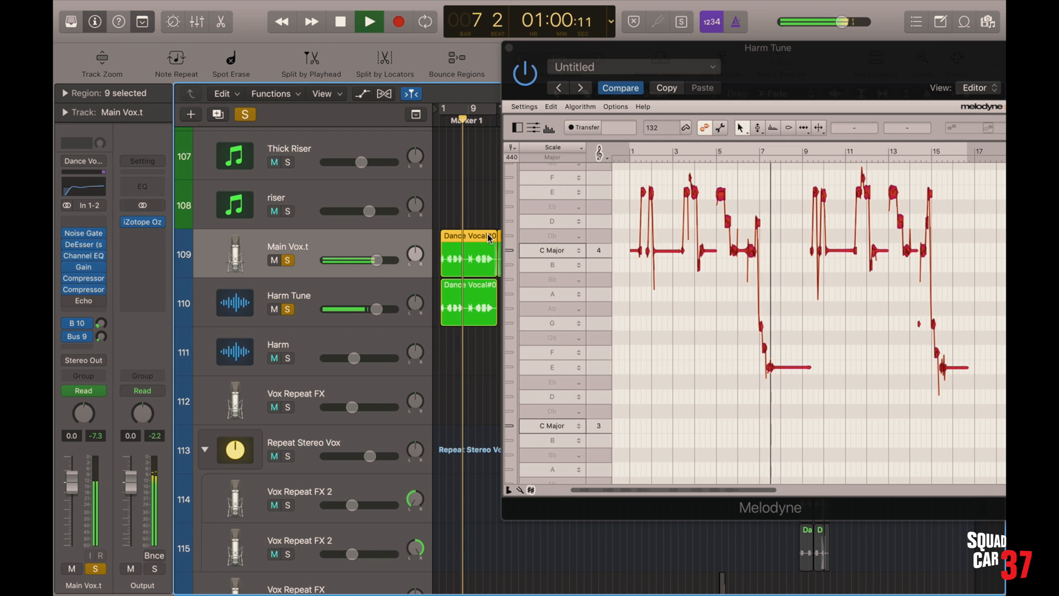
pyautogui.click(245, 114)
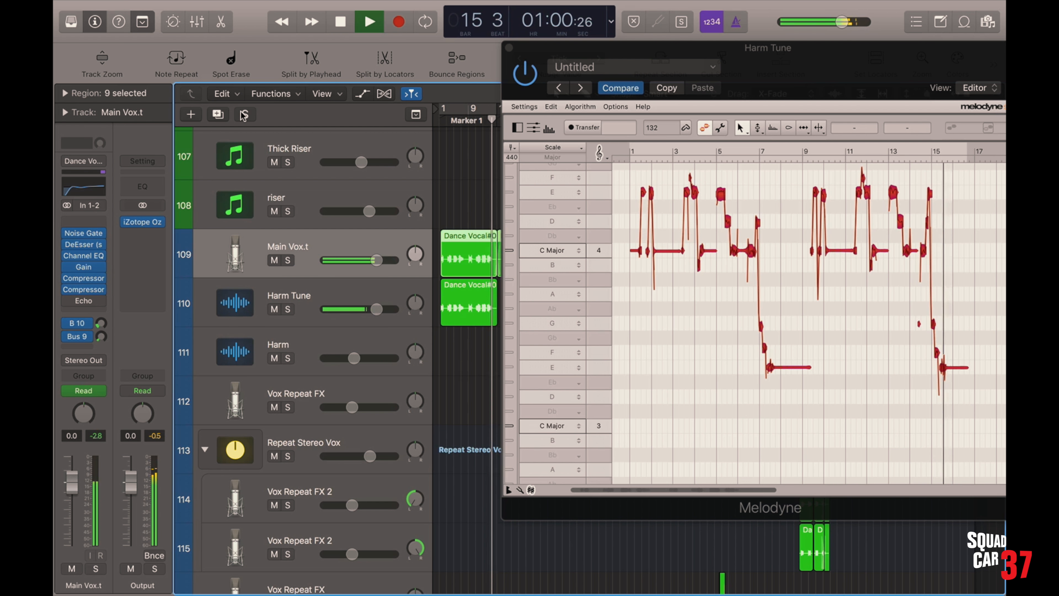
pyautogui.press('space')
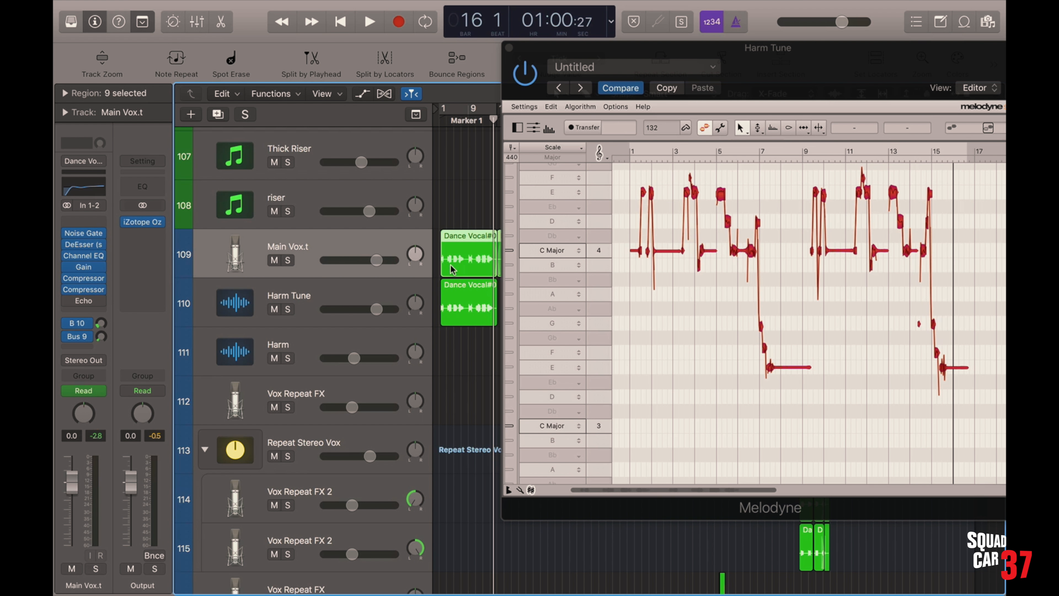
# Deselect all notes in the Harm Tune Melodyne editor and bring its window fully into view
pyautogui.click(709, 297)
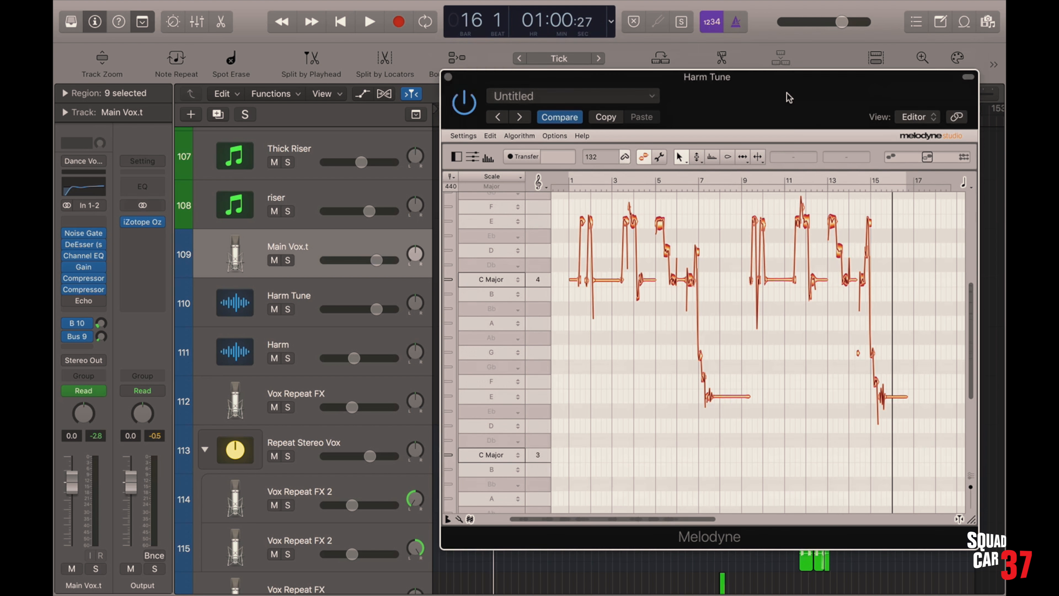
pyautogui.moveTo(787, 92); pyautogui.dragTo(830, 75)
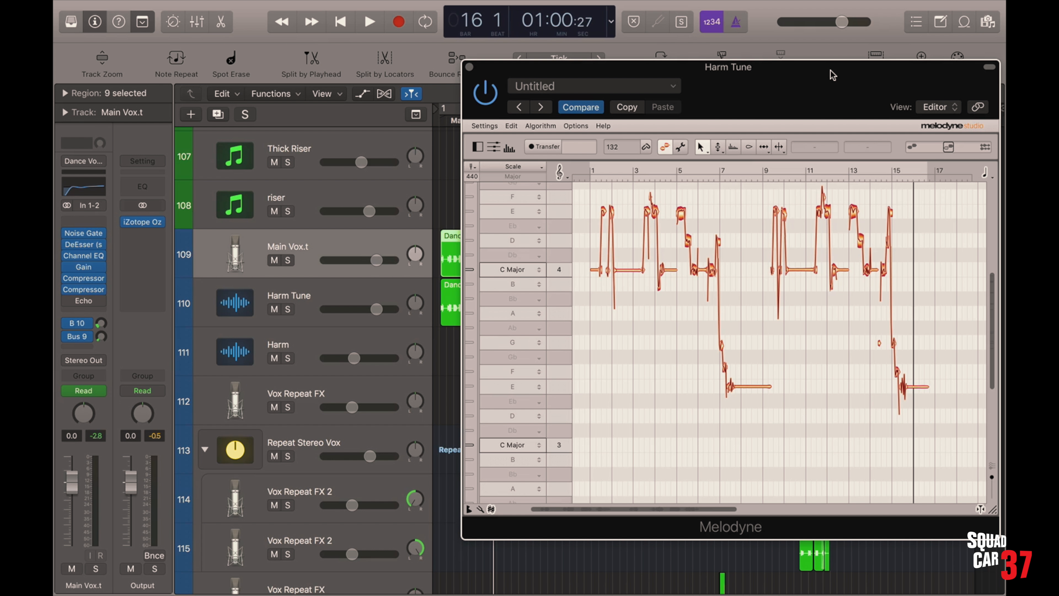